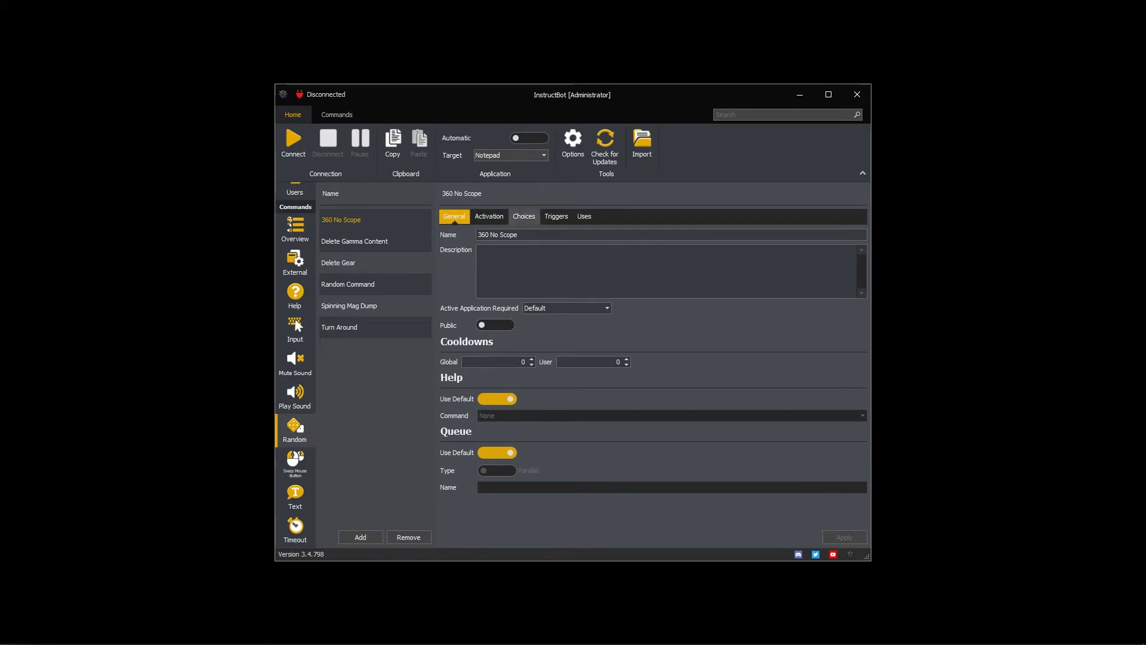
Review the choices and weightings of the 360 No Scope and Delete Gear random commands
left_click(524, 216)
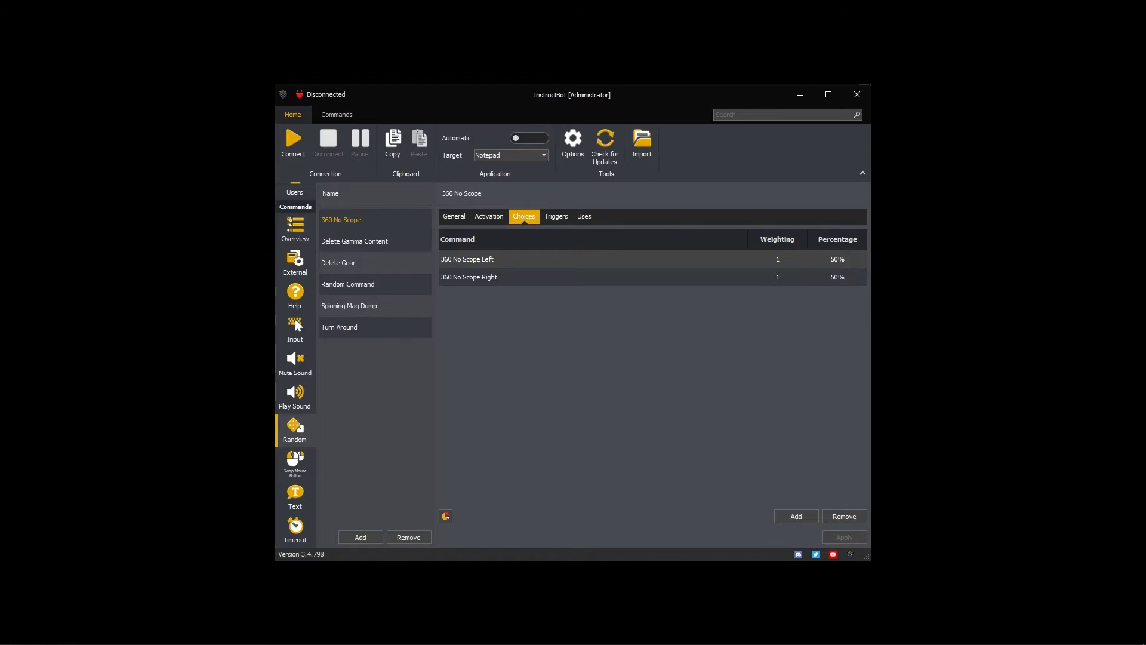
left_click(375, 263)
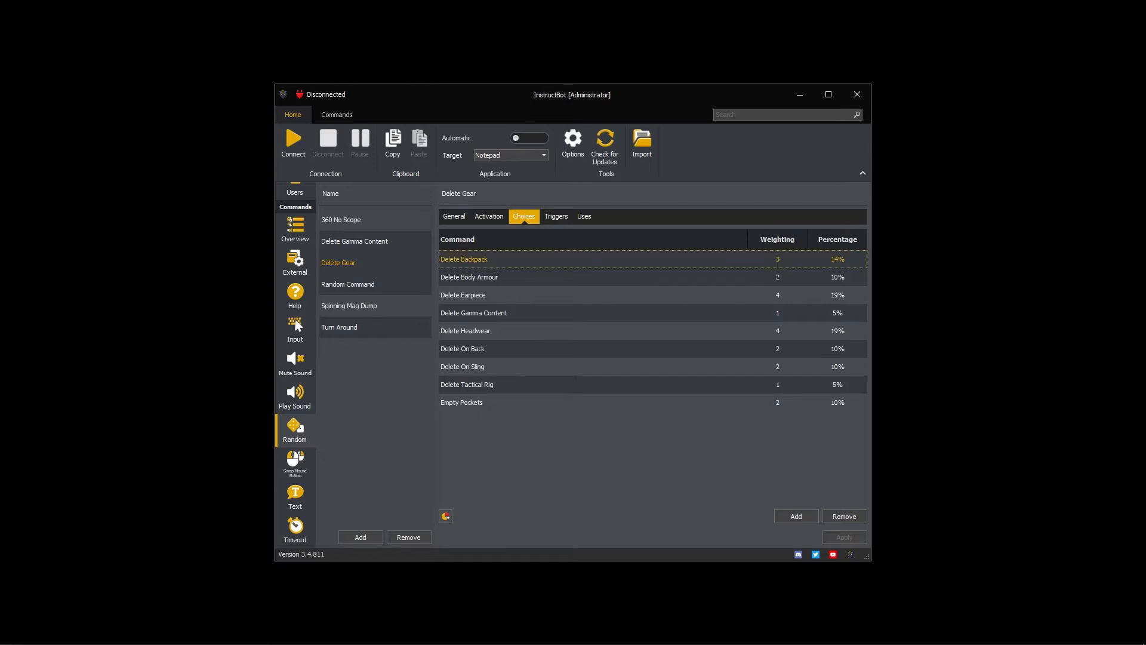
left_click(446, 516)
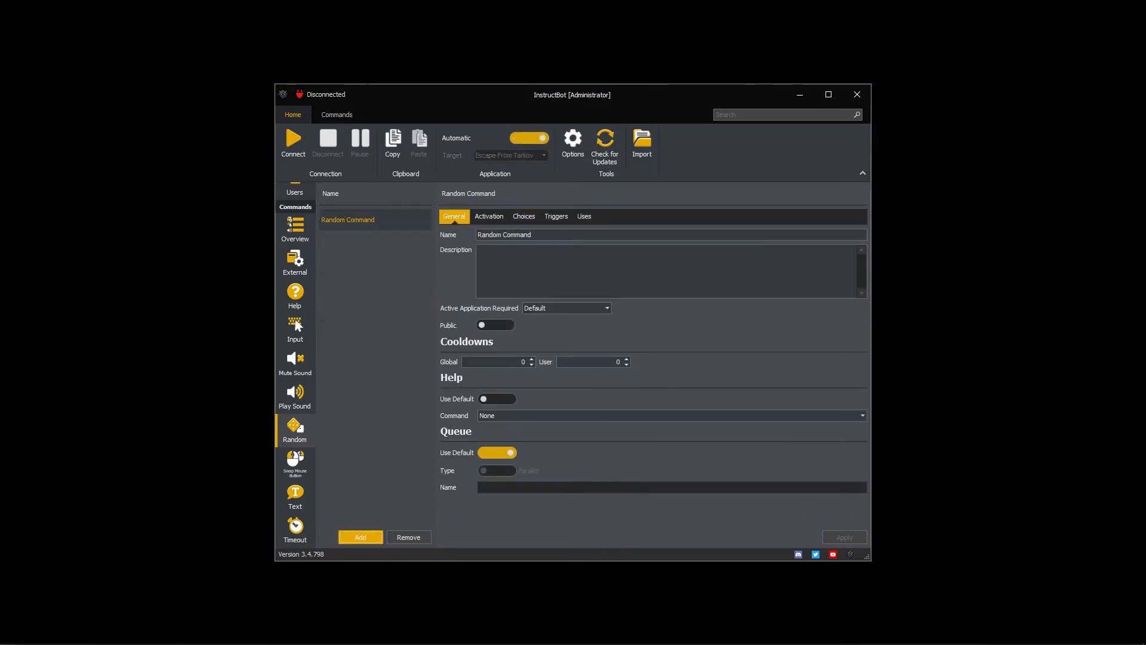
Add a random command named "360 No Scope" with the description "Spins my character left or right and then shoots"
left_click(360, 537)
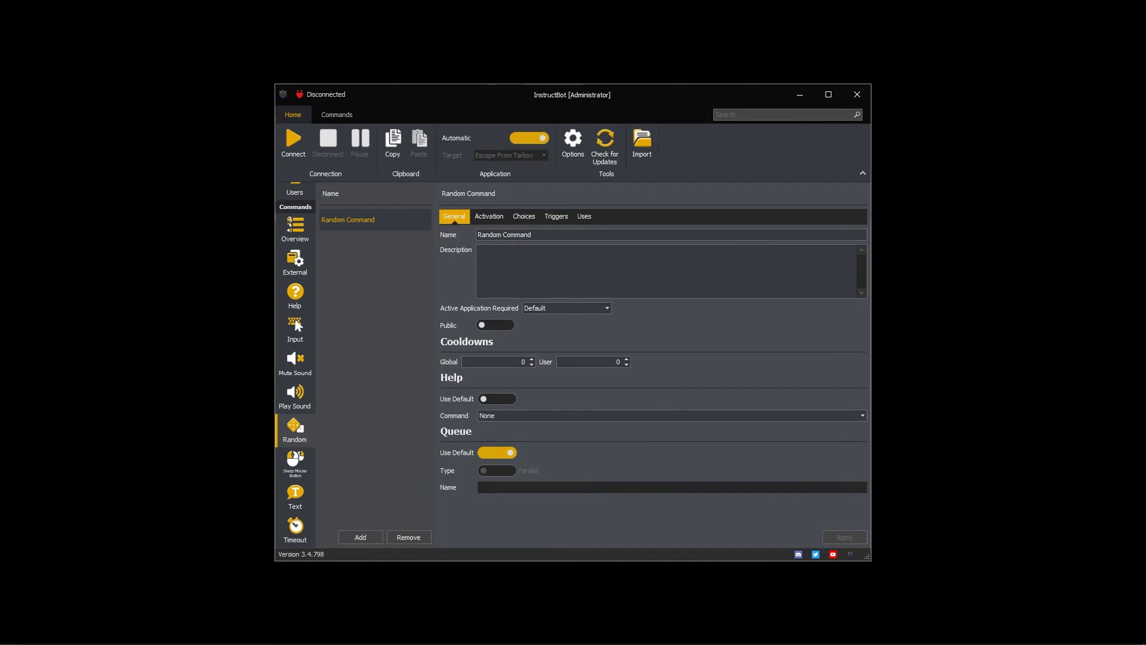
left_click_drag(533, 234, 478, 235)
type("3")
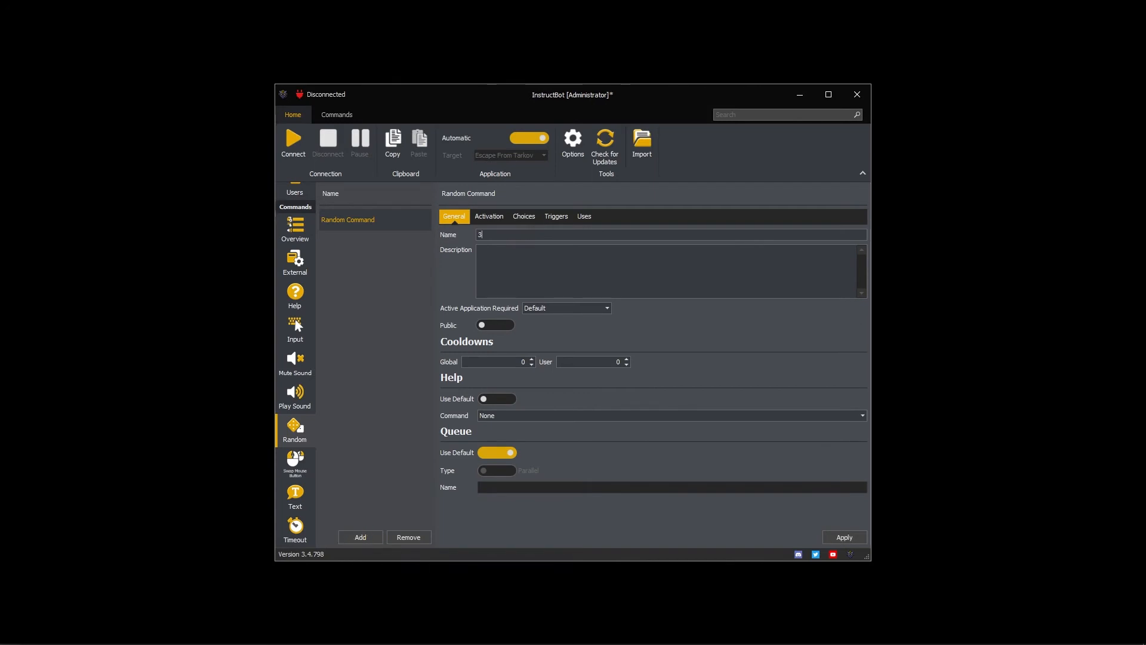
type("60 No Scope")
type("Spins my character lef")
type("t or righ")
type("t and then shoots")
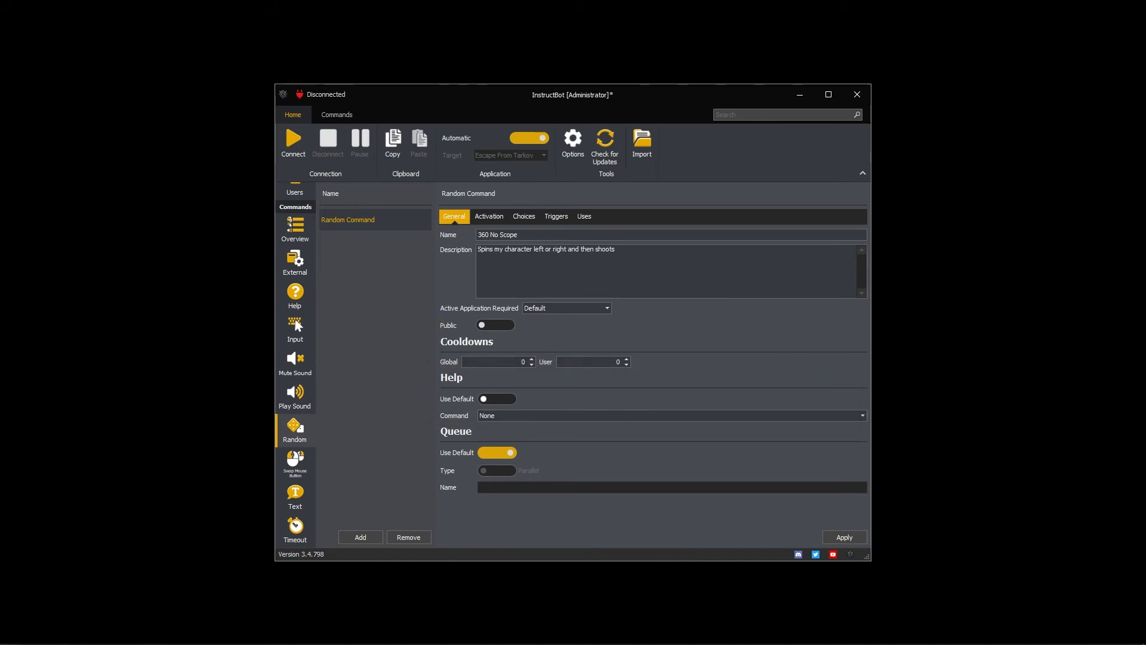
Enable the default help setting for the new random command and make it active for the Escape From Tarkov profile
left_click(525, 399)
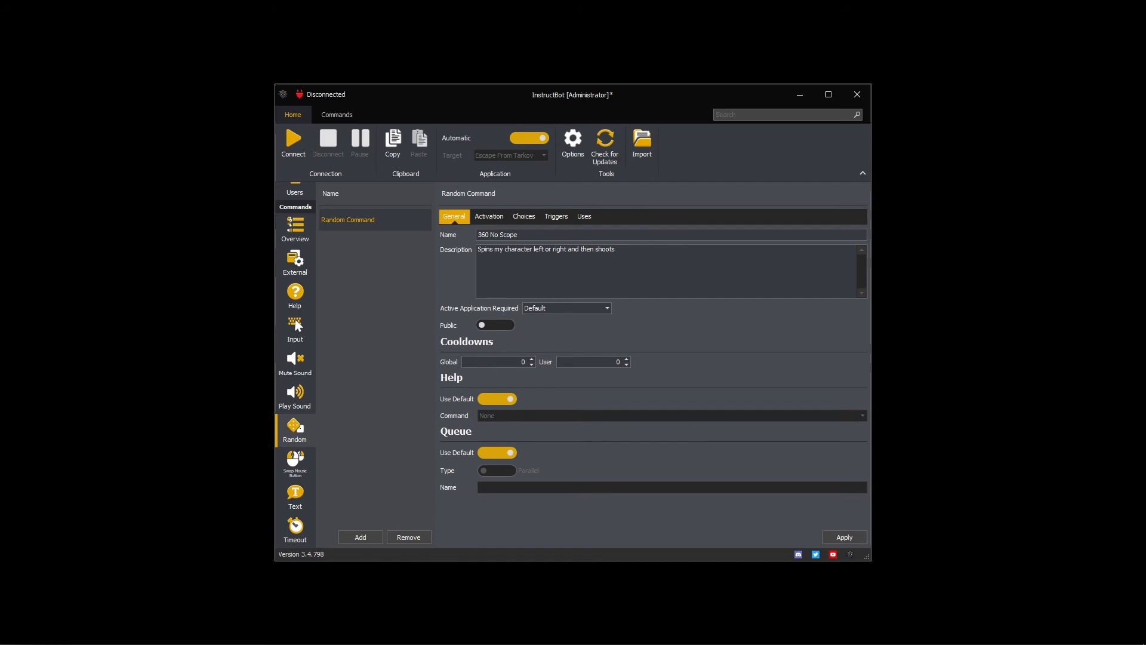
left_click(489, 216)
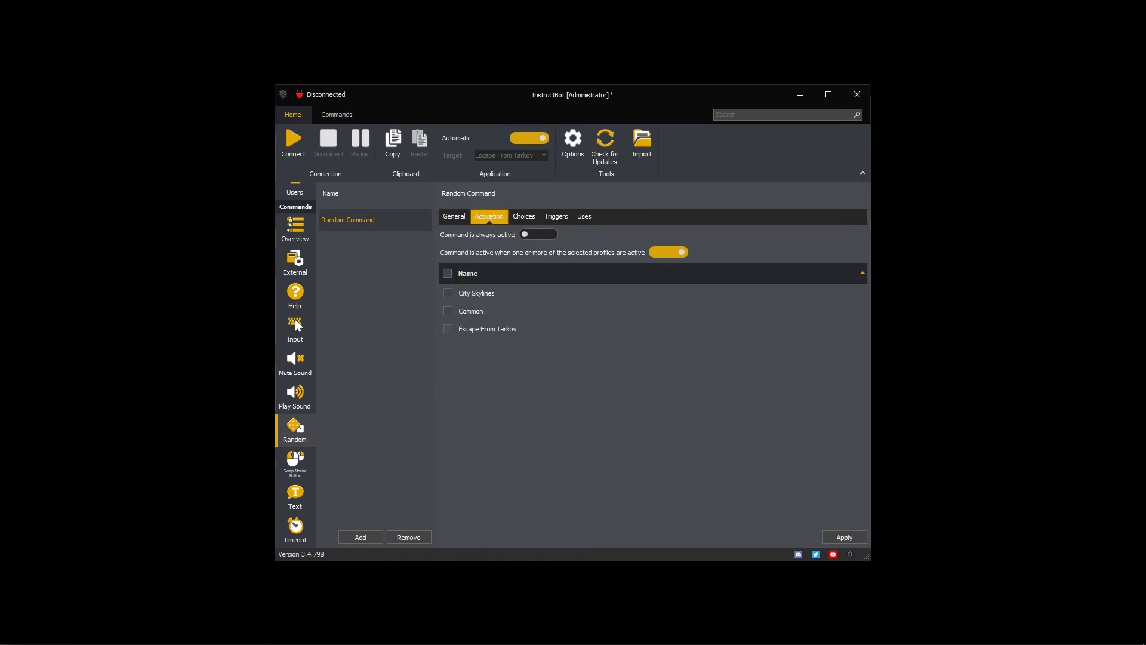
left_click(447, 329)
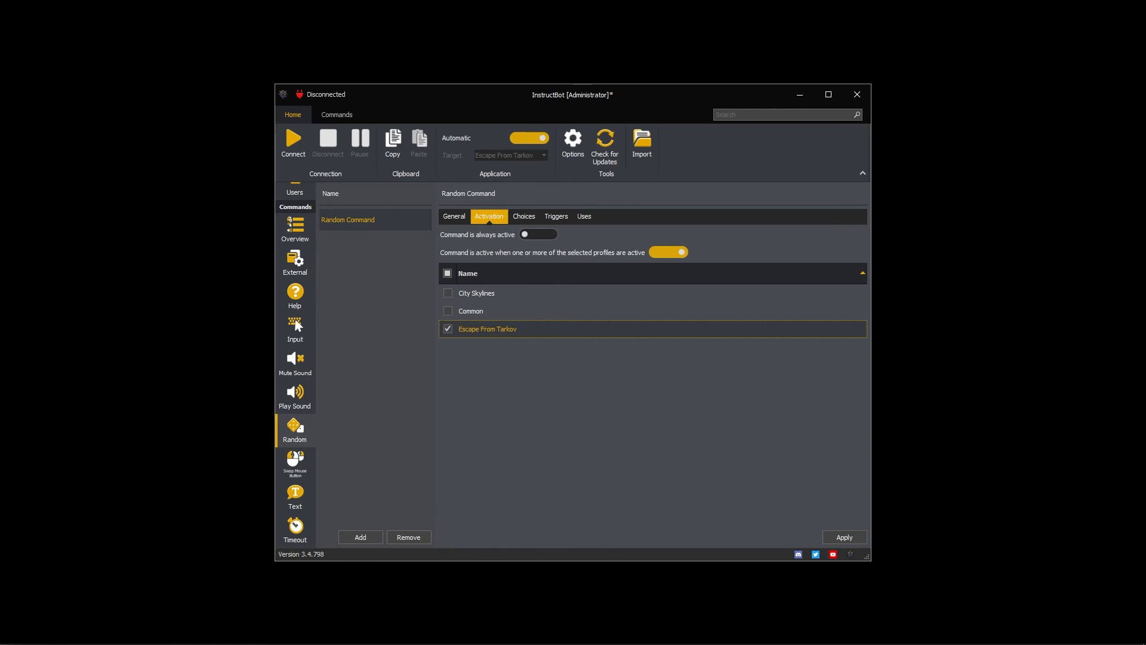
Add a Bits trigger to the new random command for 100 bits
left_click(556, 217)
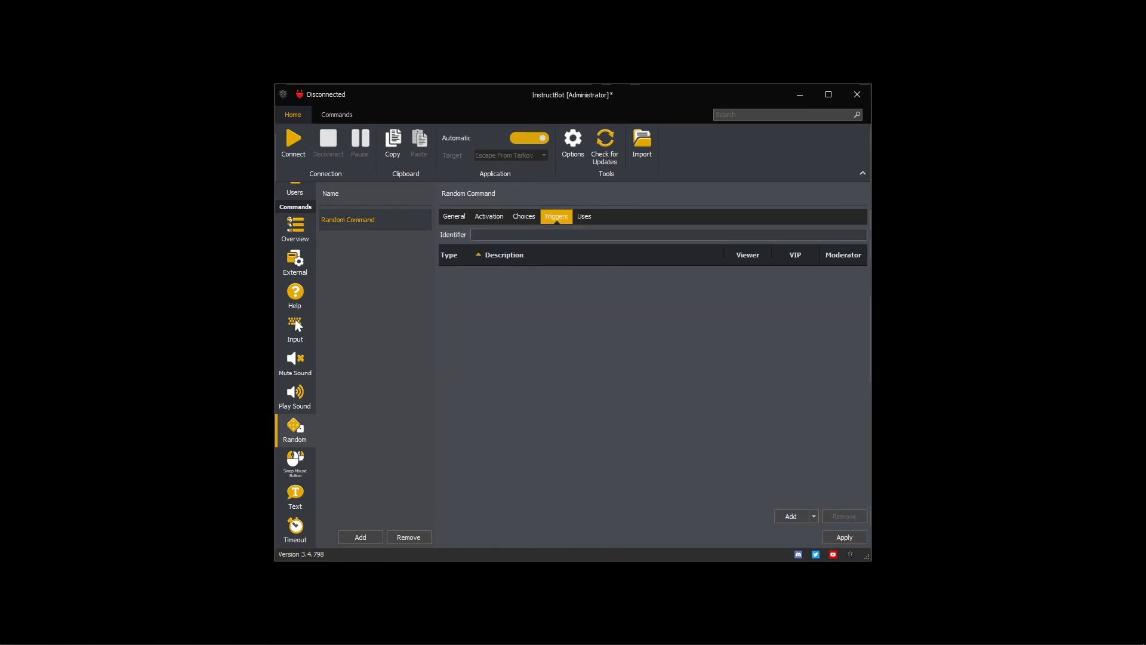
left_click(814, 516)
left_click(801, 397)
left_click(569, 297)
type("00")
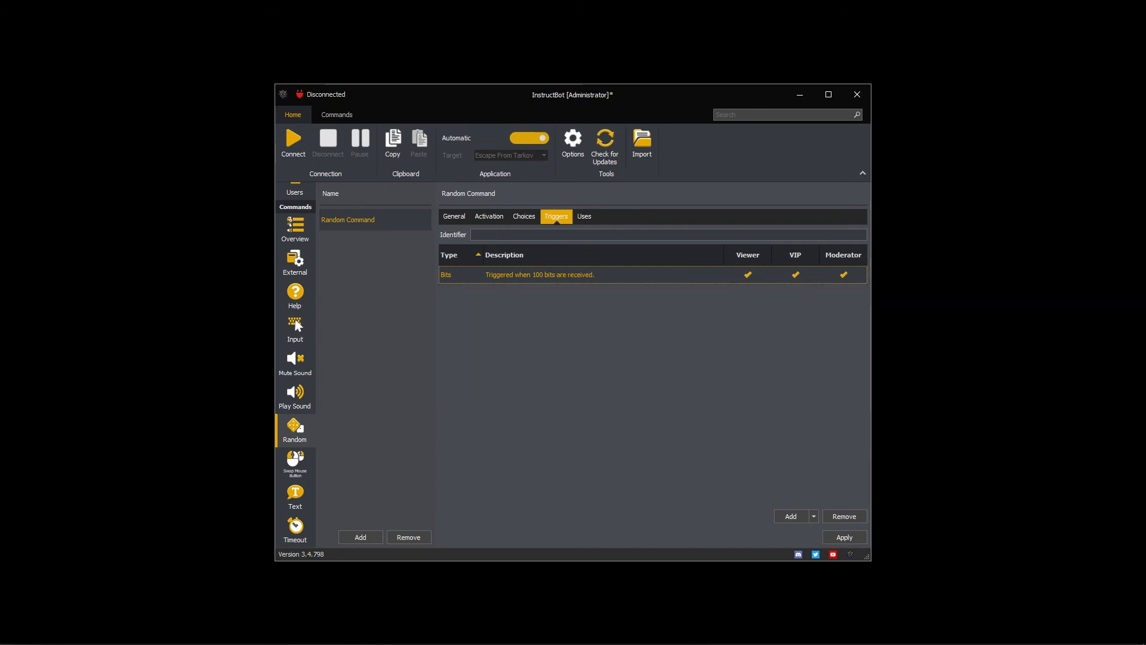
Add a Donation trigger for exactly £1.00 to the new random command
left_click(814, 516)
left_click(800, 410)
key("Tab")
type("1")
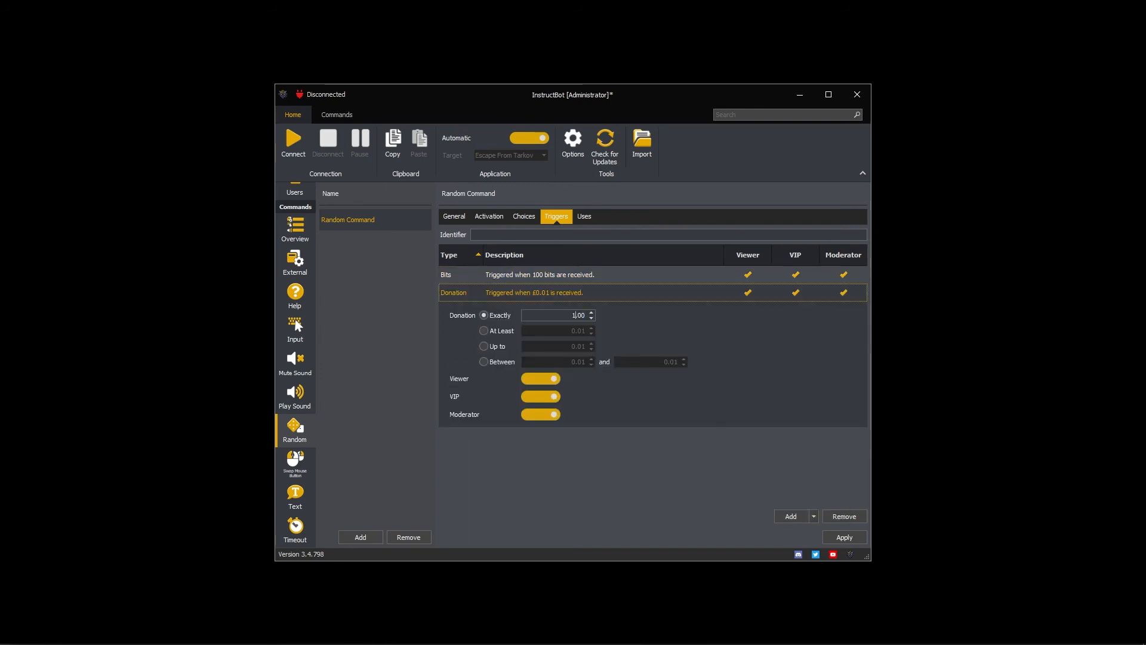
key("Return")
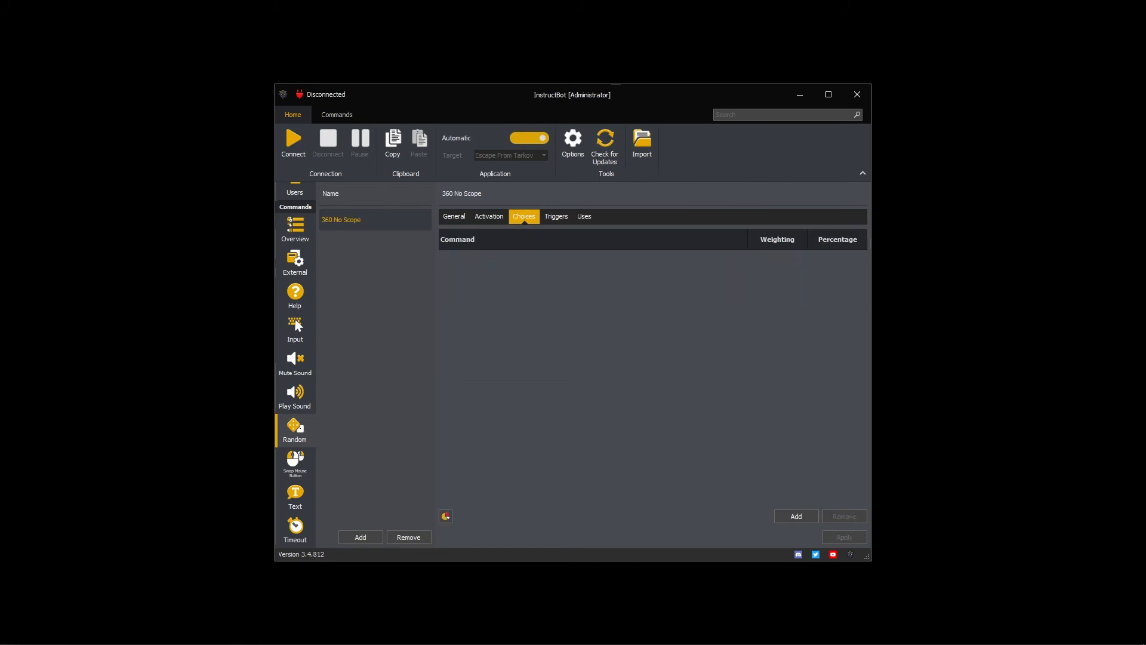
Add 360 No Scope Left and 360 No Scope Right as the choices of the 360 No Scope command
left_click(790, 516)
left_click(481, 281)
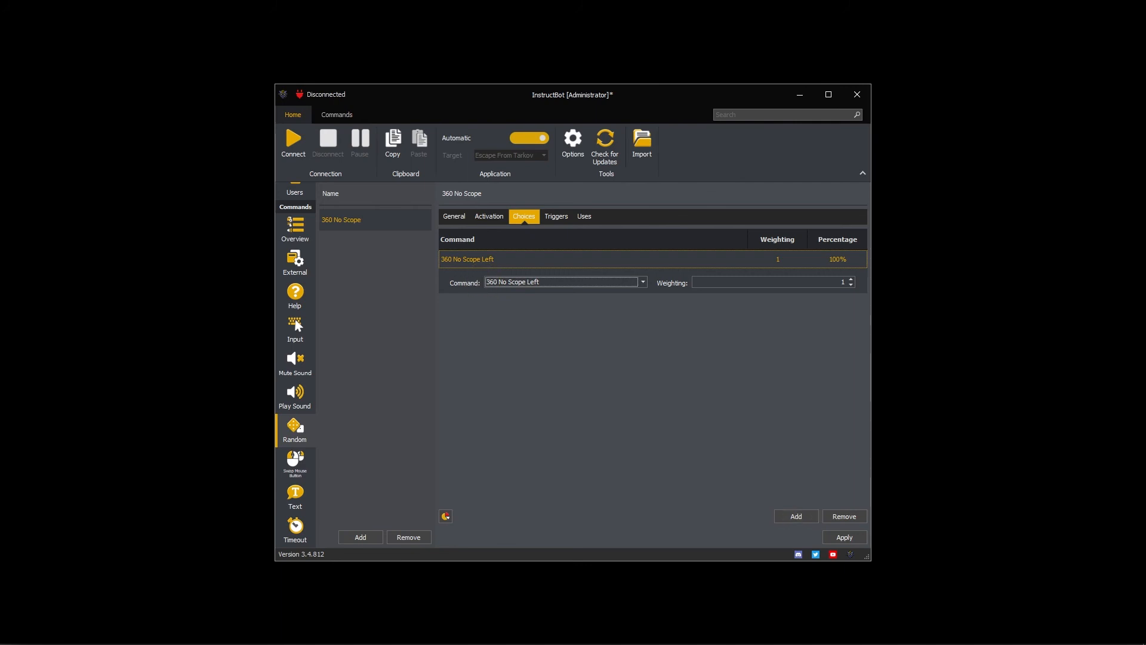
left_click(796, 516)
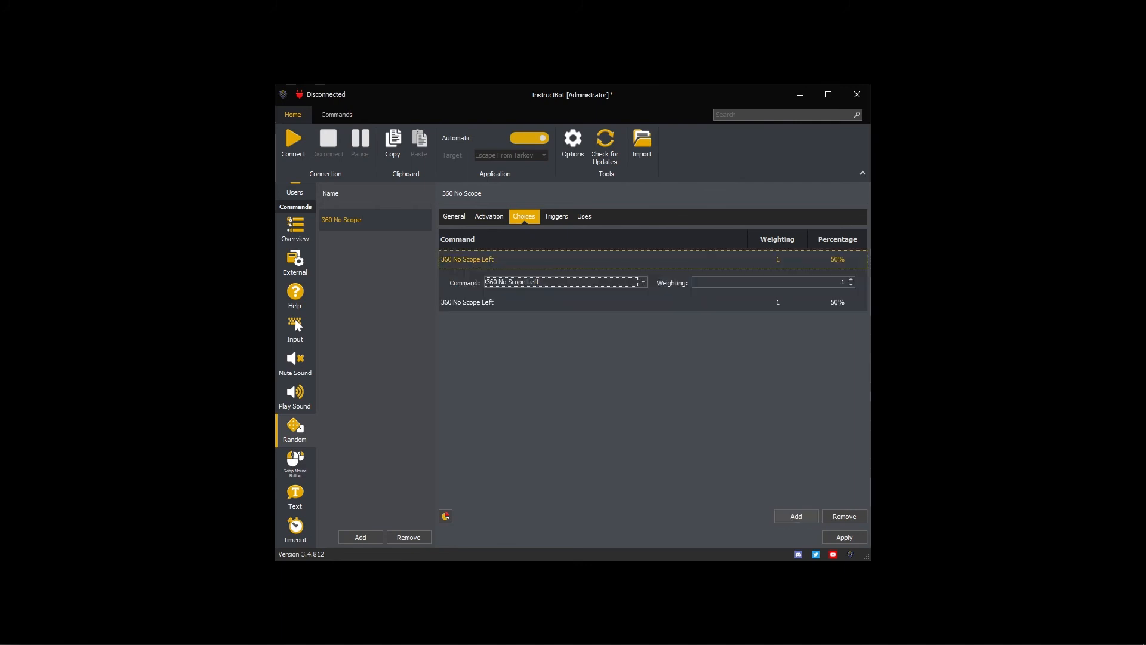
left_click(643, 282)
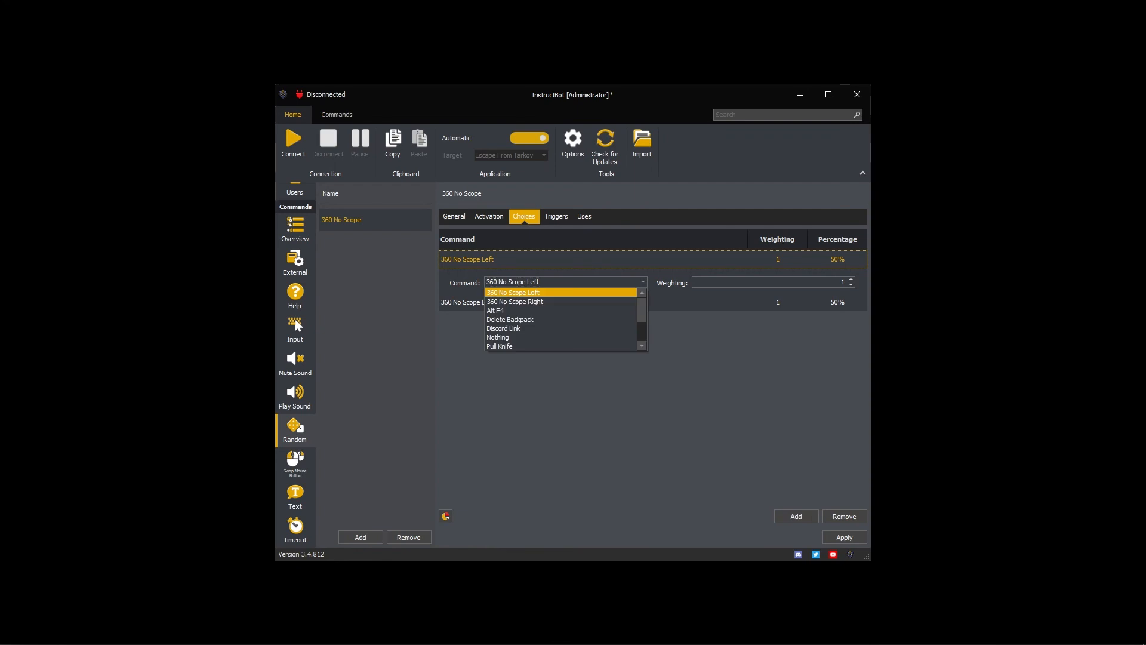
left_click(516, 302)
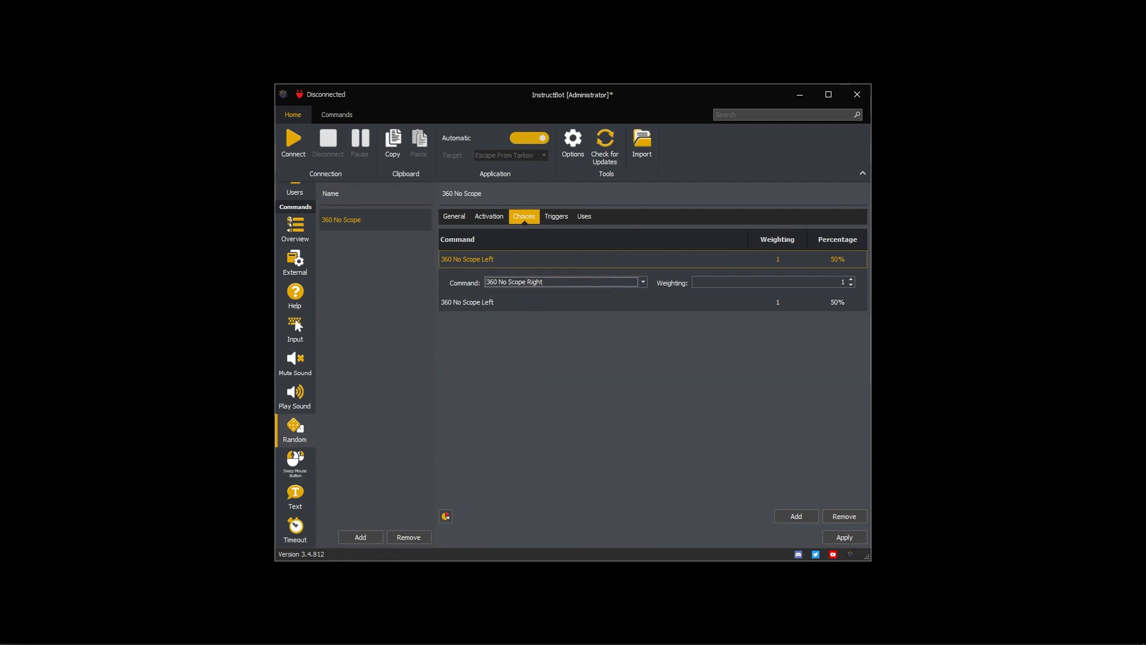
key("Return")
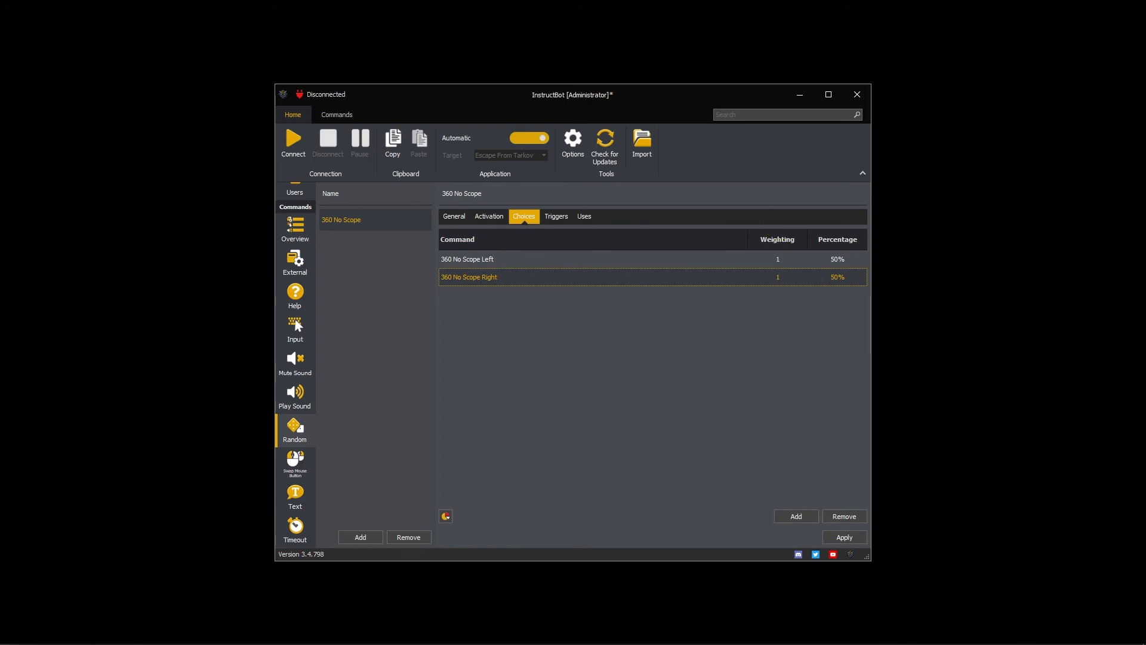
Set the weighting of the 360 No Scope Left choice to 3
left_click(778, 259)
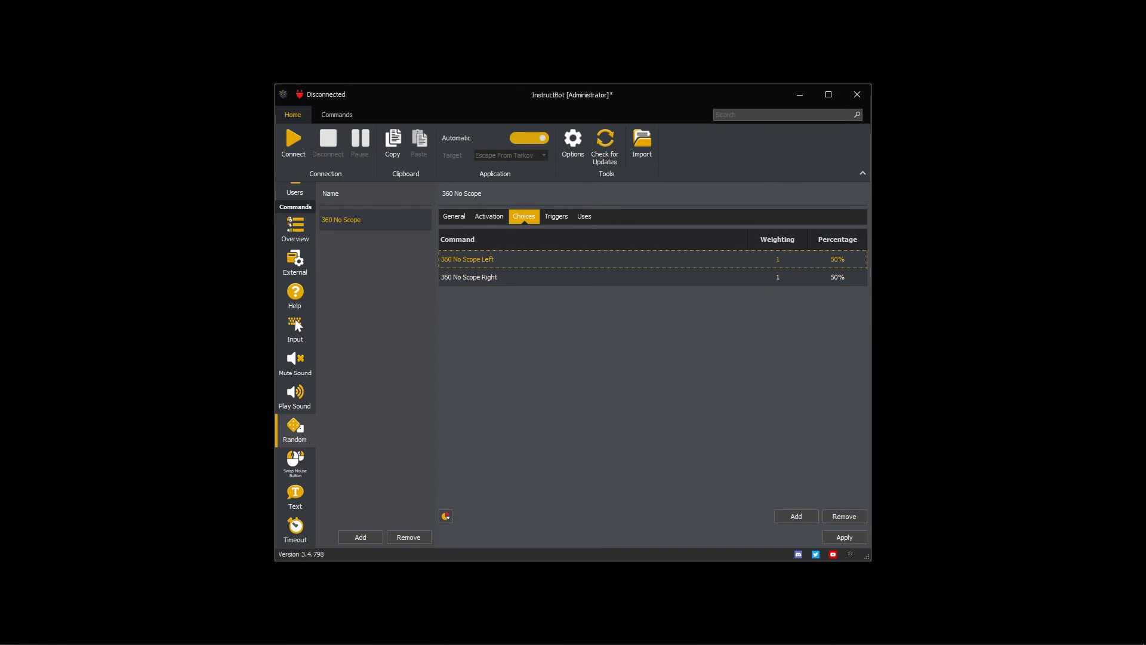
double_click(777, 259)
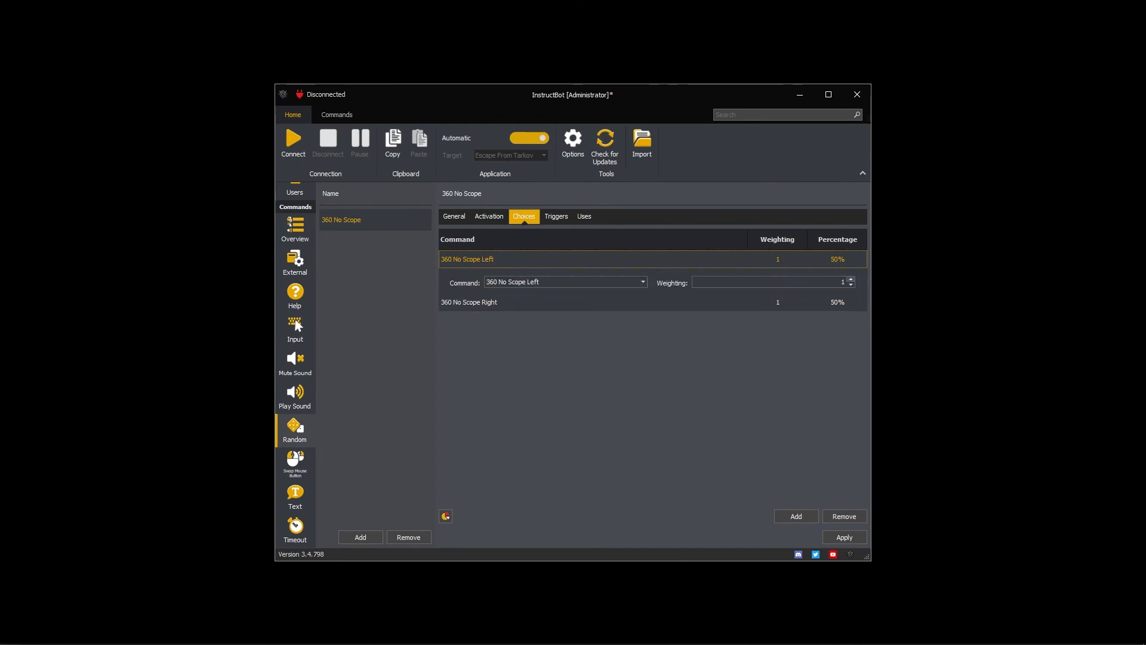
left_click(850, 280)
left_click(778, 259)
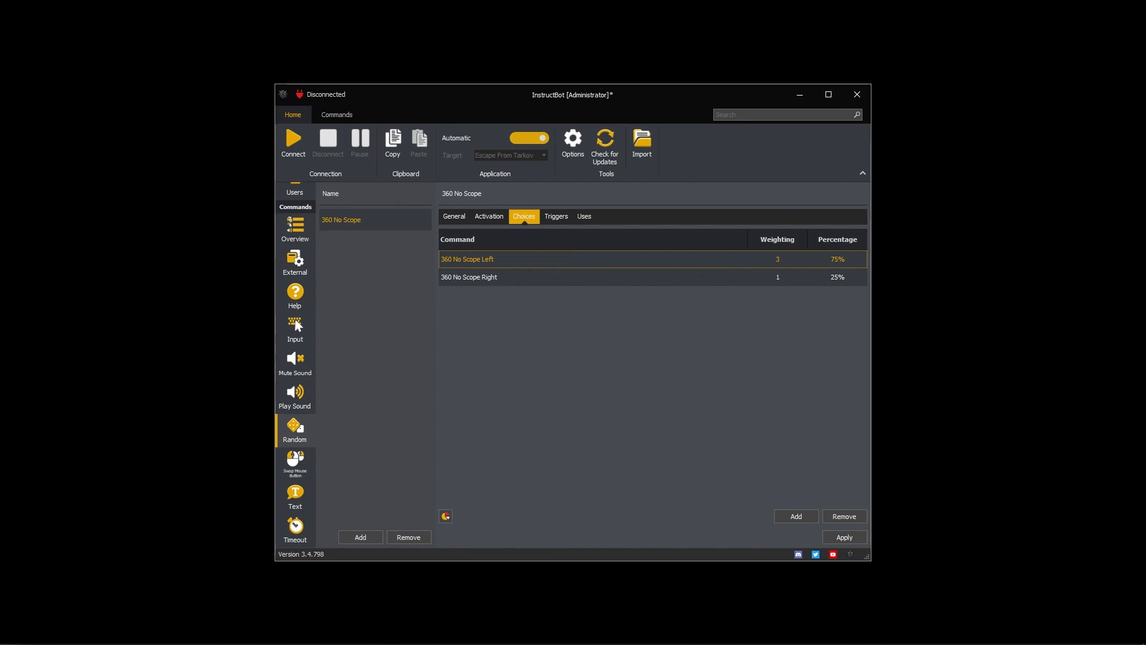
Set the weighting of the 360 No Scope Left choice to 1 and apply the command's changes
double_click(468, 259)
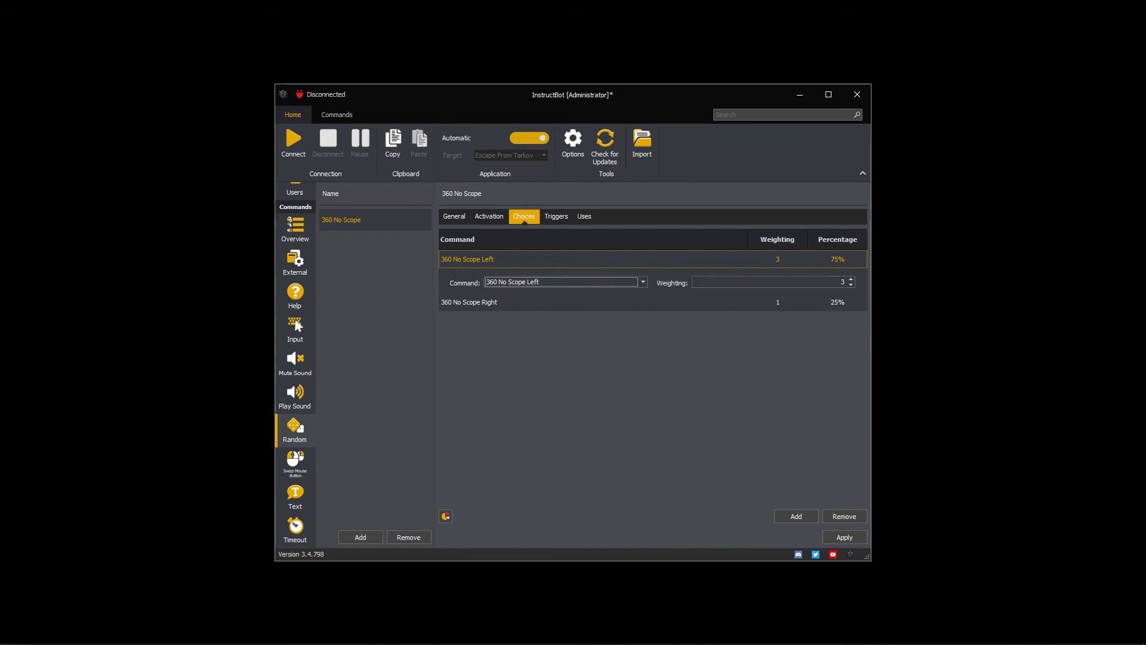
key("Tab")
type("1")
key("Return")
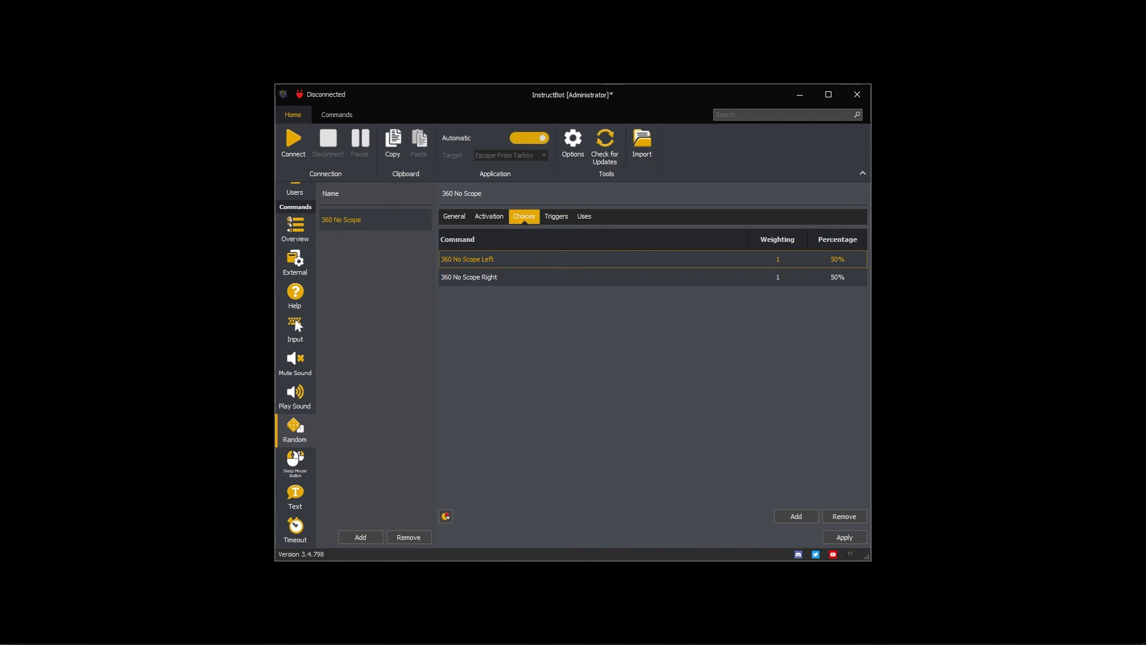
left_click(844, 536)
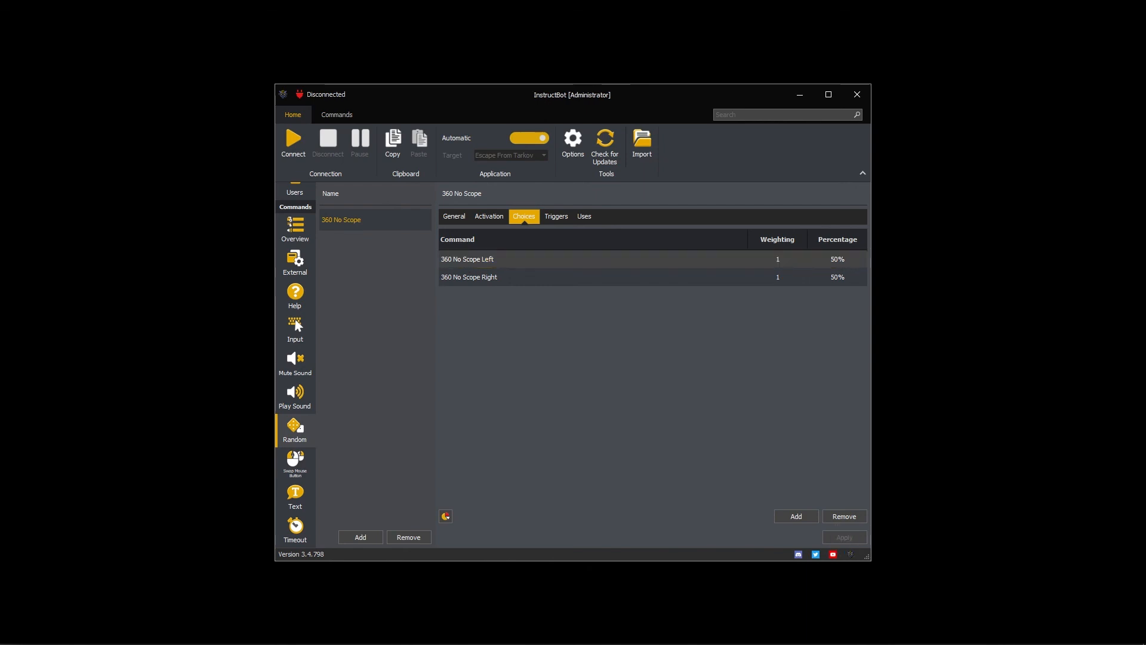
Open the general settings of the 360 No Scope command
left_click(468, 260)
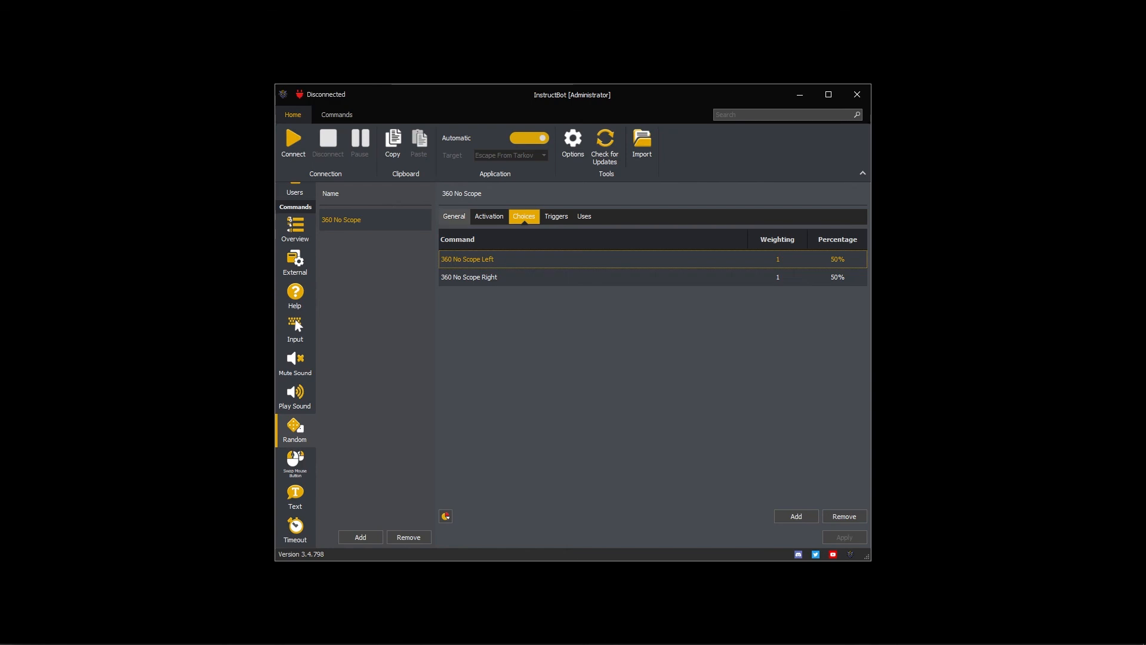
left_click(455, 216)
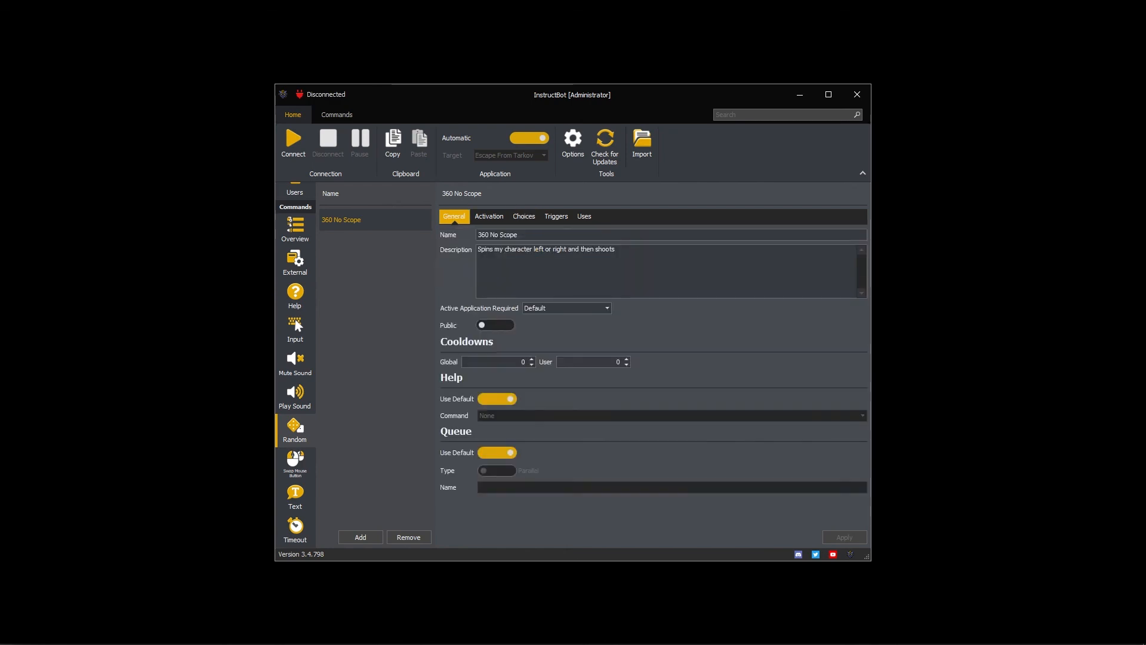